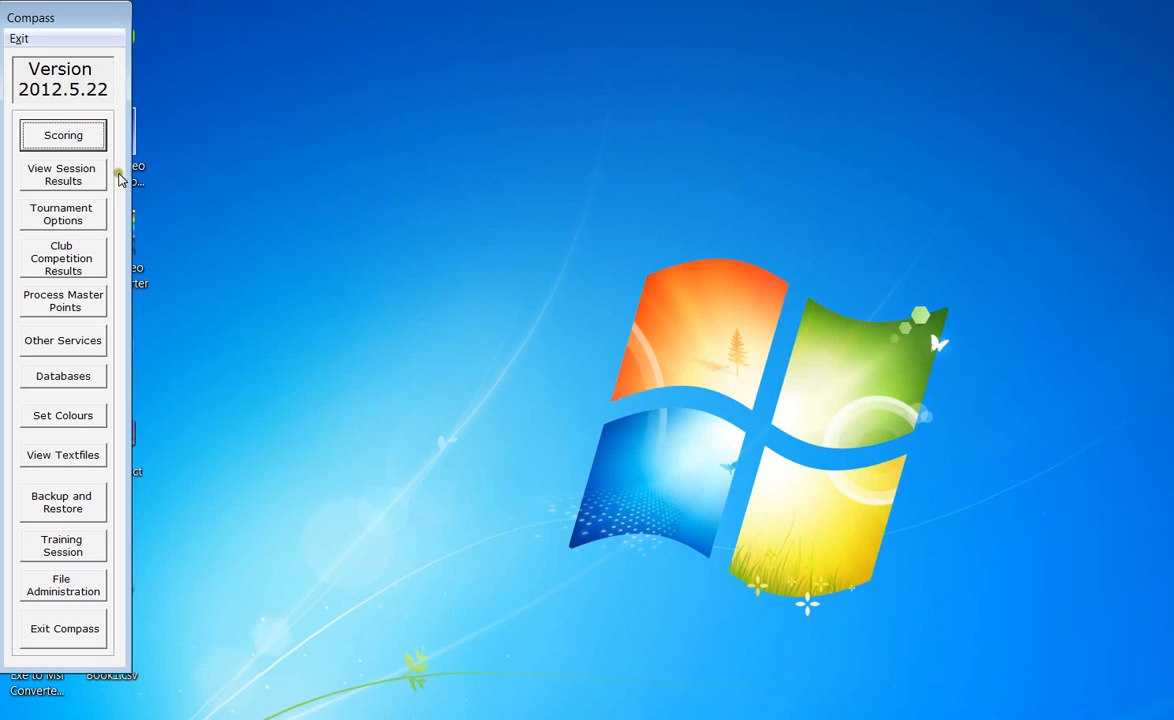
Step: Open a pairs contest scoring setup and set the number of tables to 12
click(75, 143)
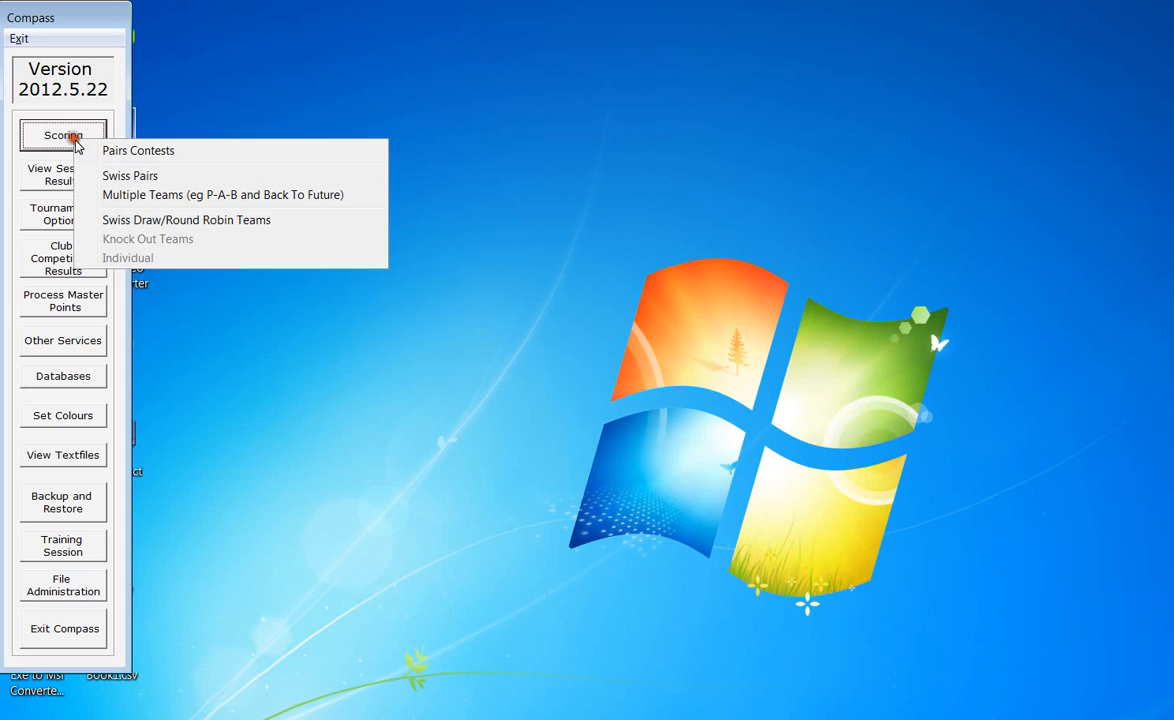
click(181, 152)
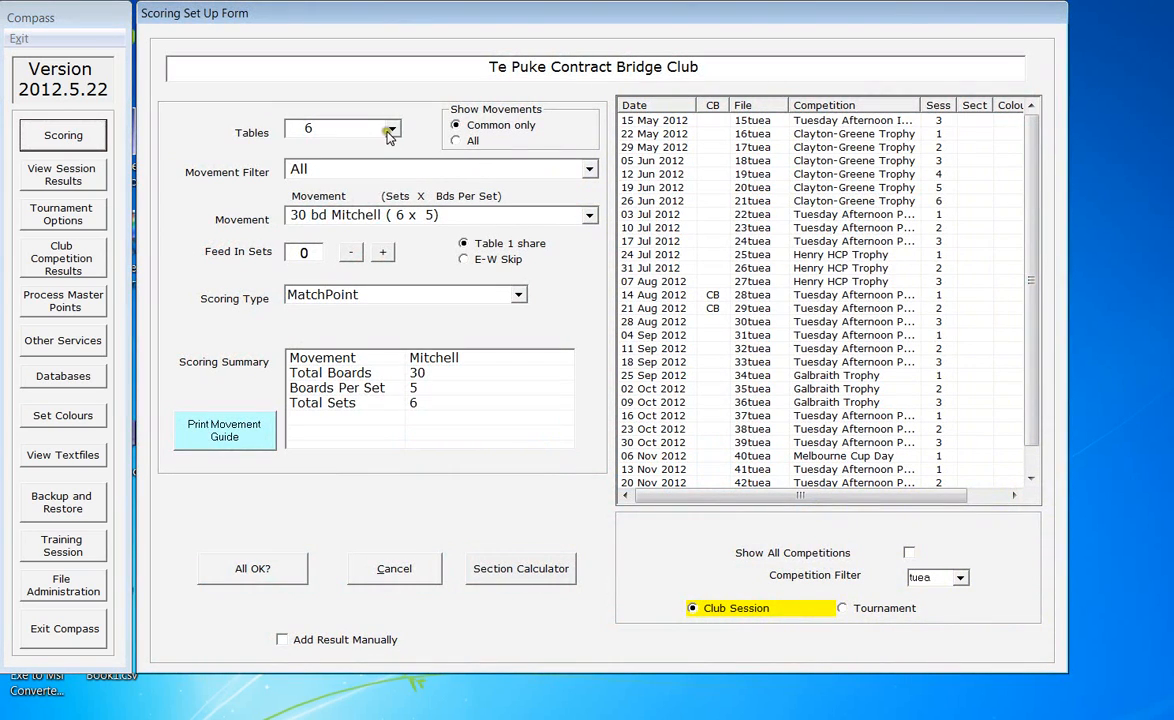
click(390, 128)
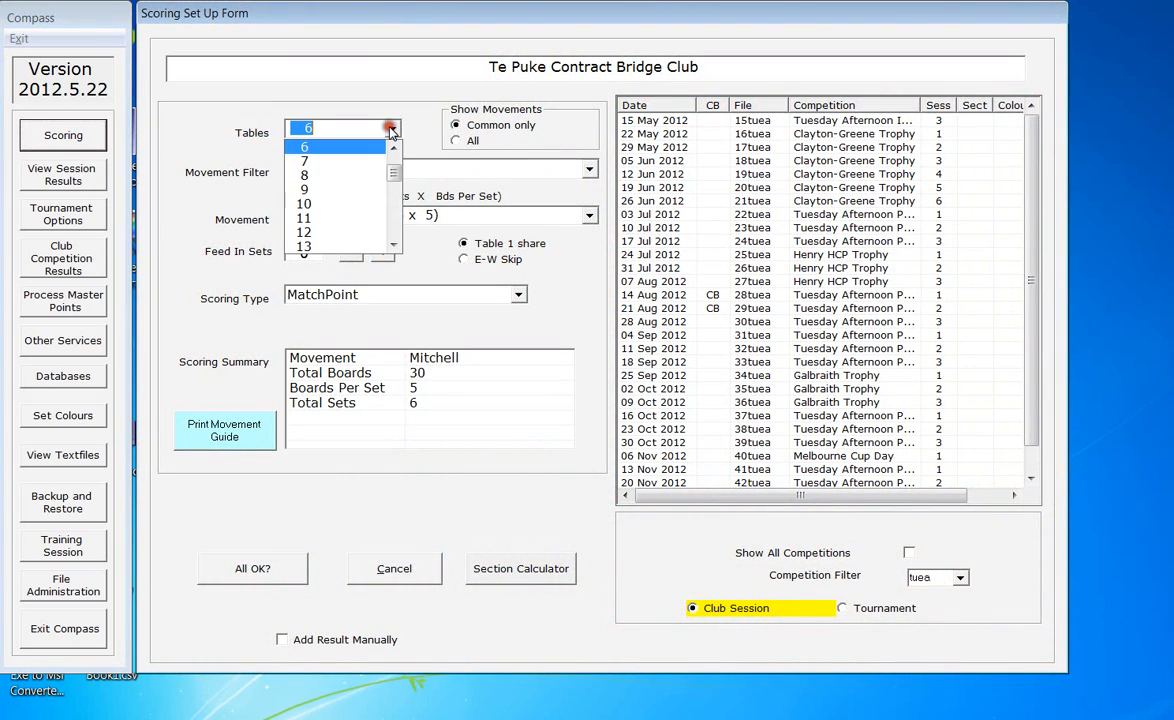
click(315, 232)
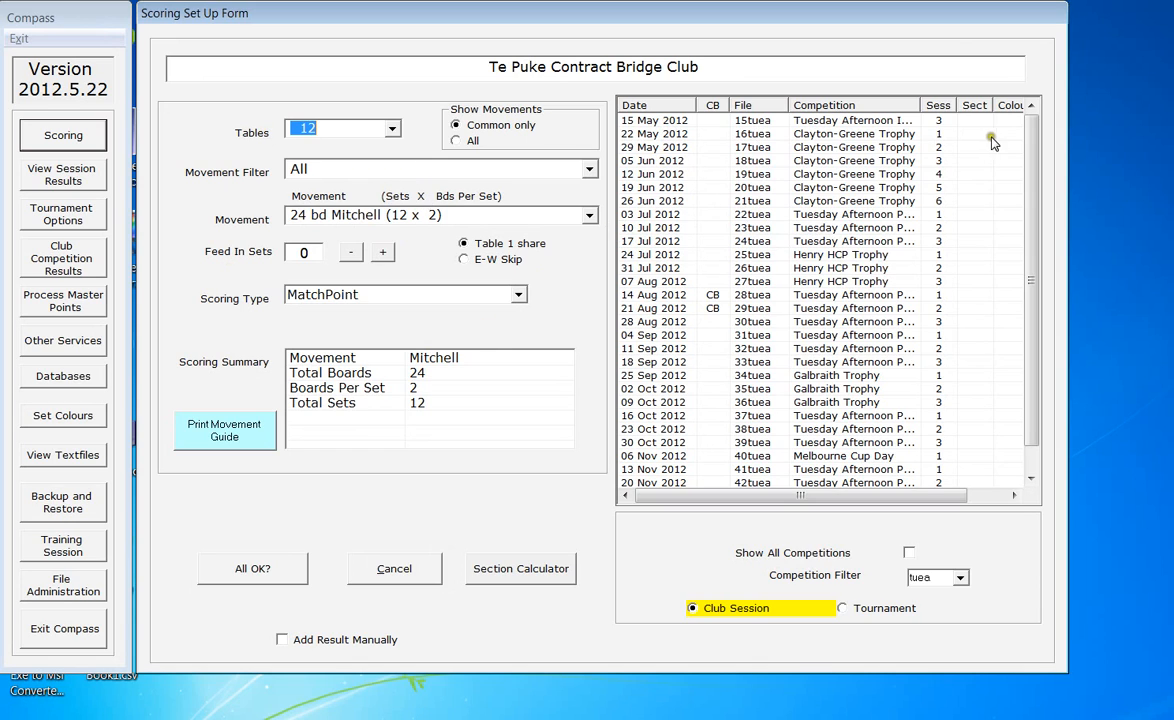
Step: Select the 15 May 2012 Tuesday Afternoon Individual session and confirm the setup, using Bridgemates for a one-section session
click(922, 101)
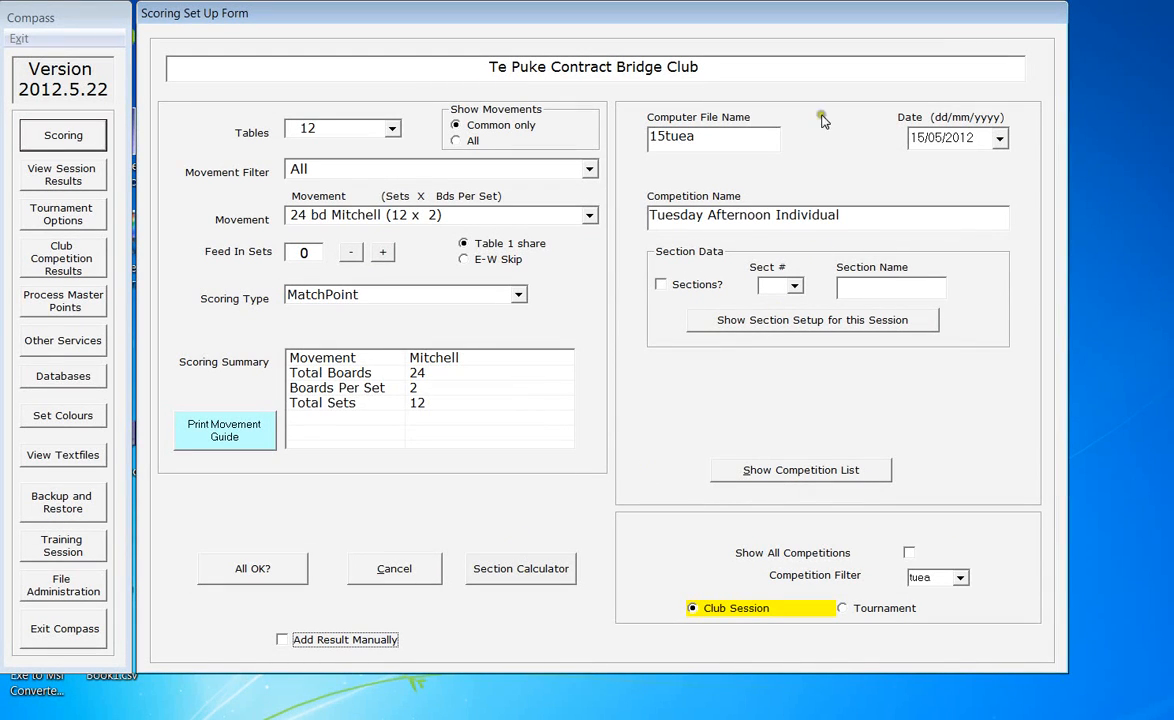
click(273, 570)
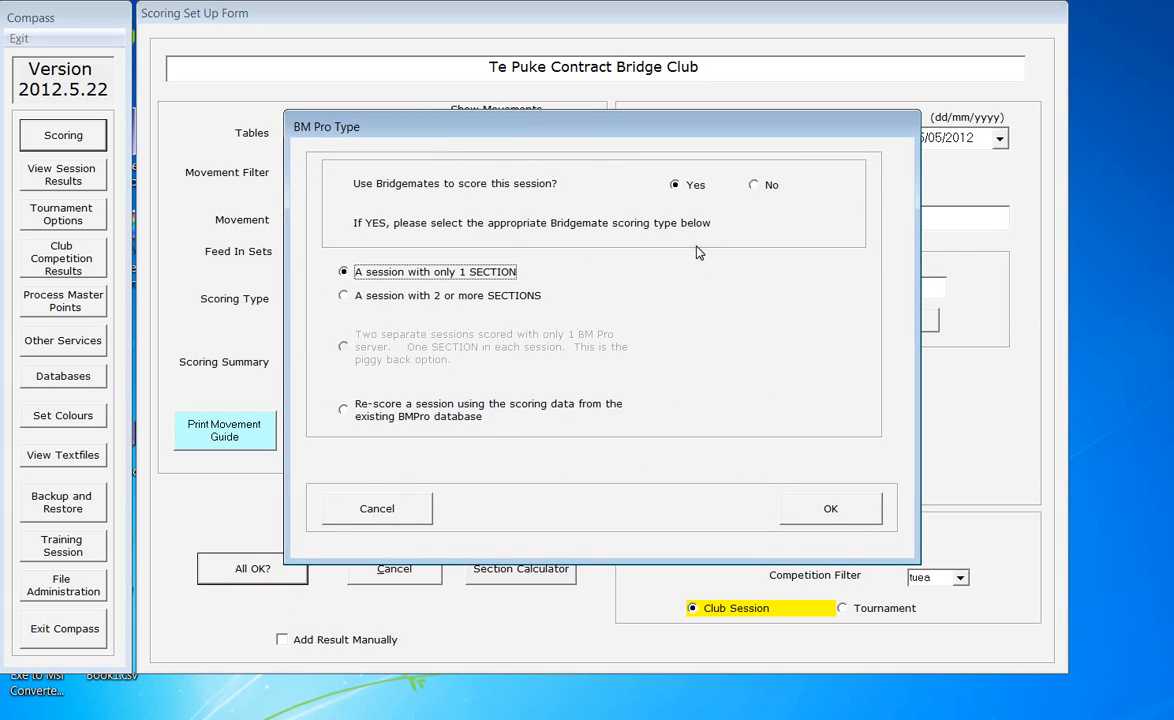
click(536, 130)
click(864, 518)
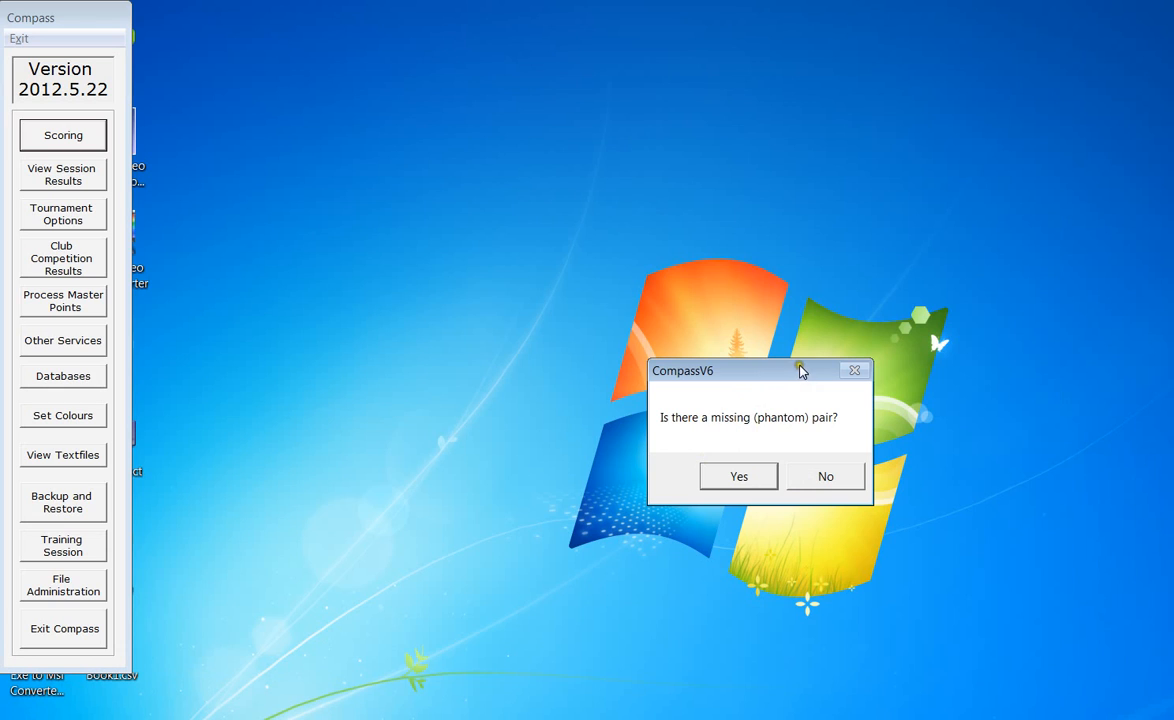
Step: Declare a missing N/S phantom pair with number 12 and confirm the phantom data
click(745, 478)
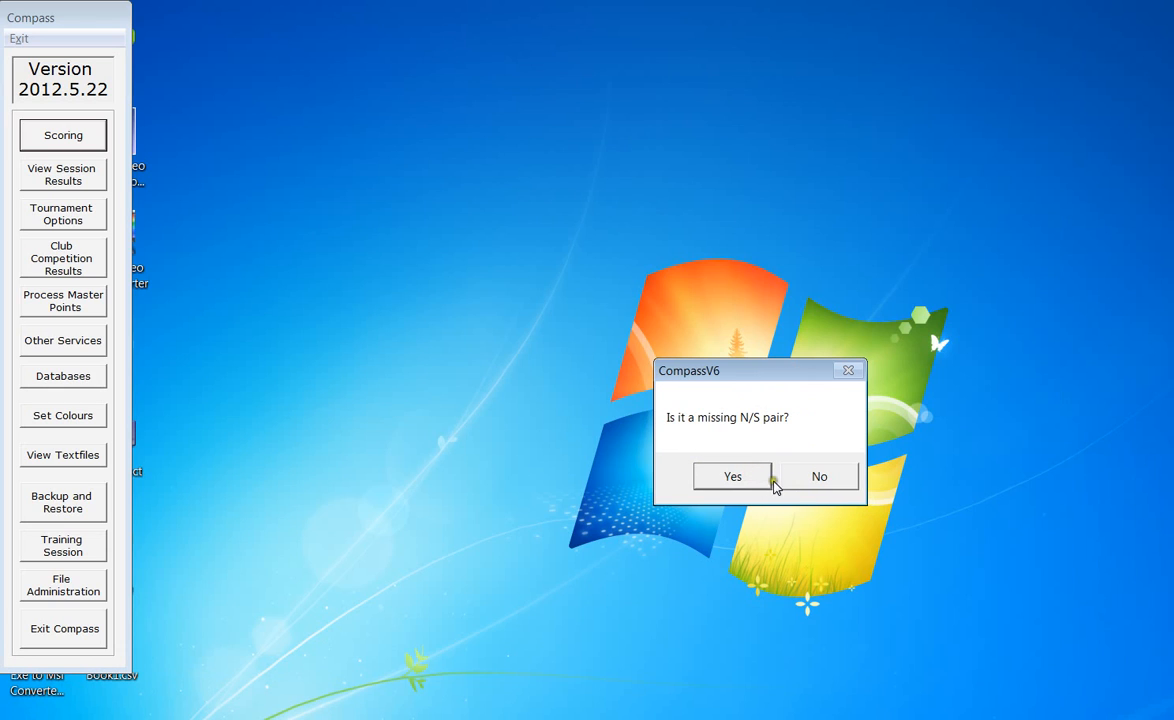
click(754, 484)
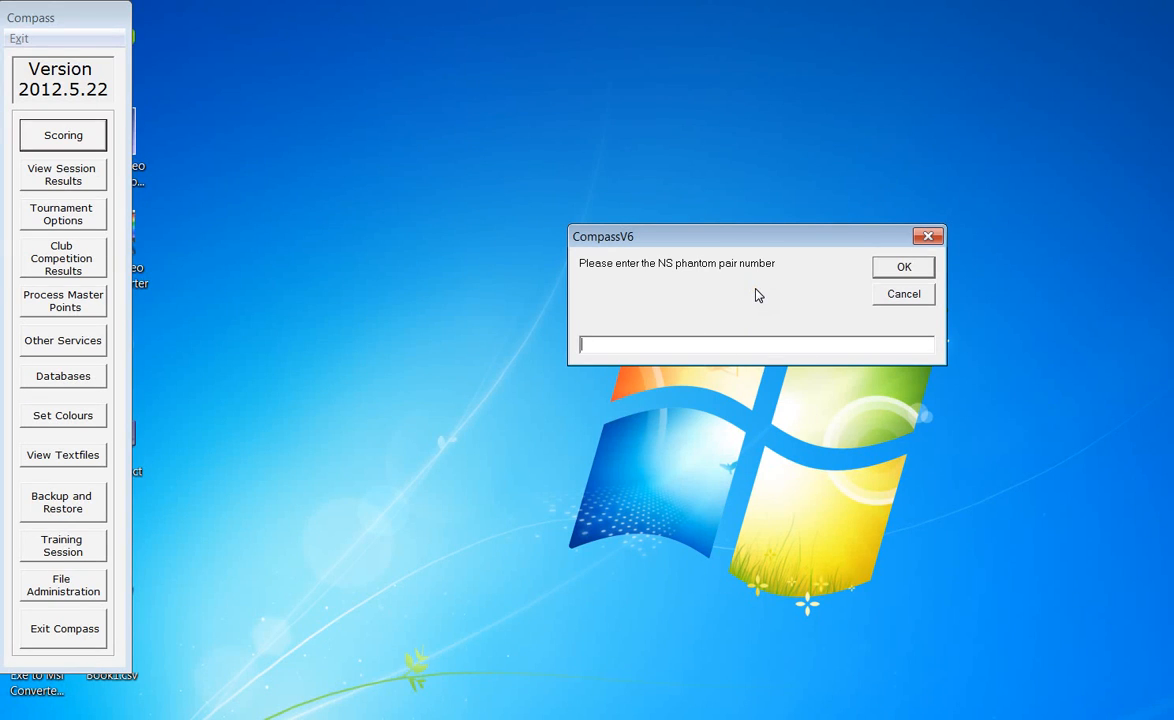
text(12)
click(904, 267)
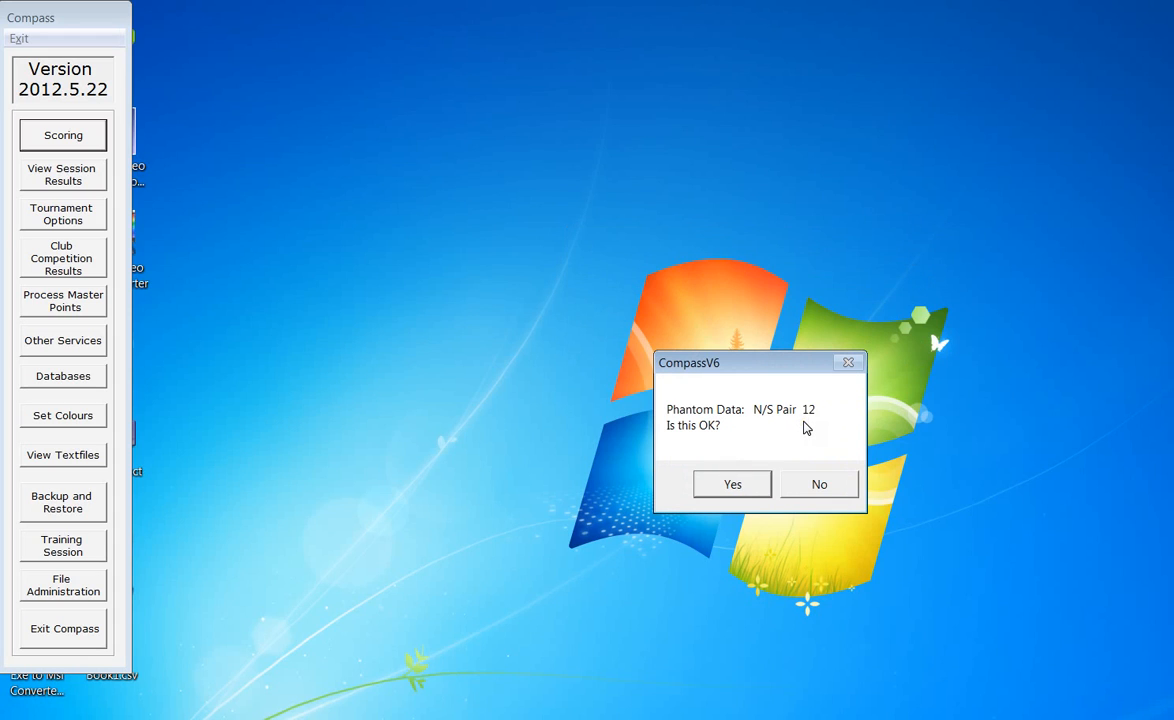
click(743, 488)
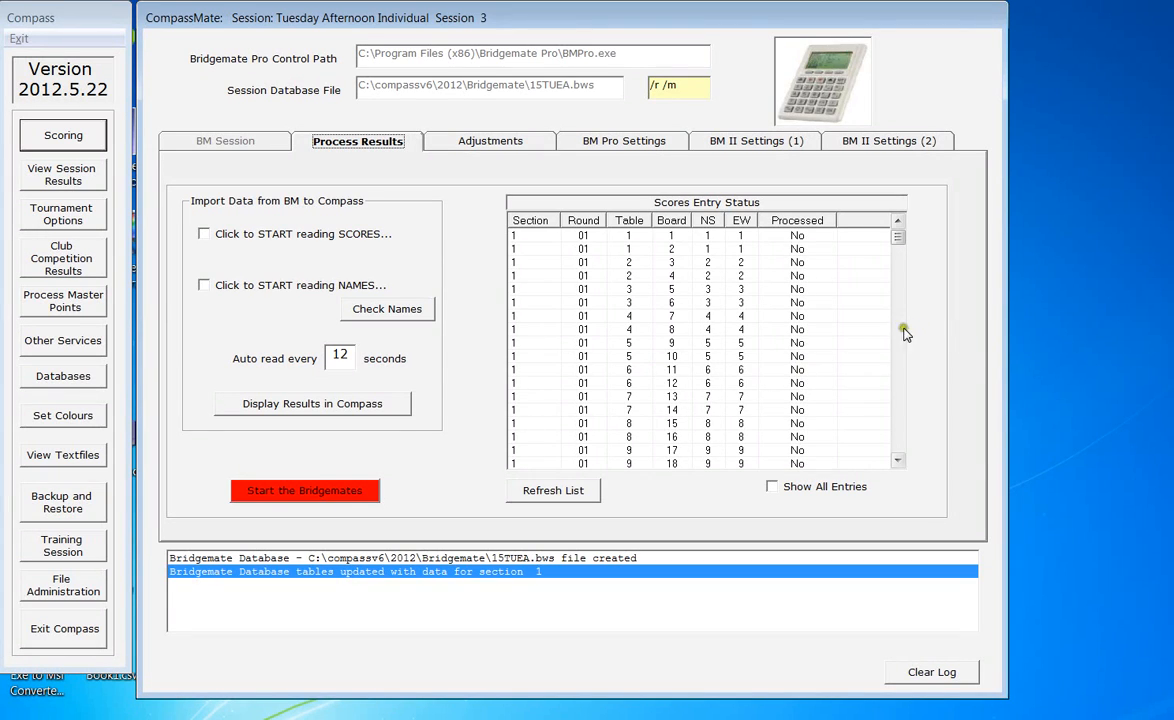
Step: Simulate keying in all players' names from the Adjustments options, starting at the A's
click(493, 143)
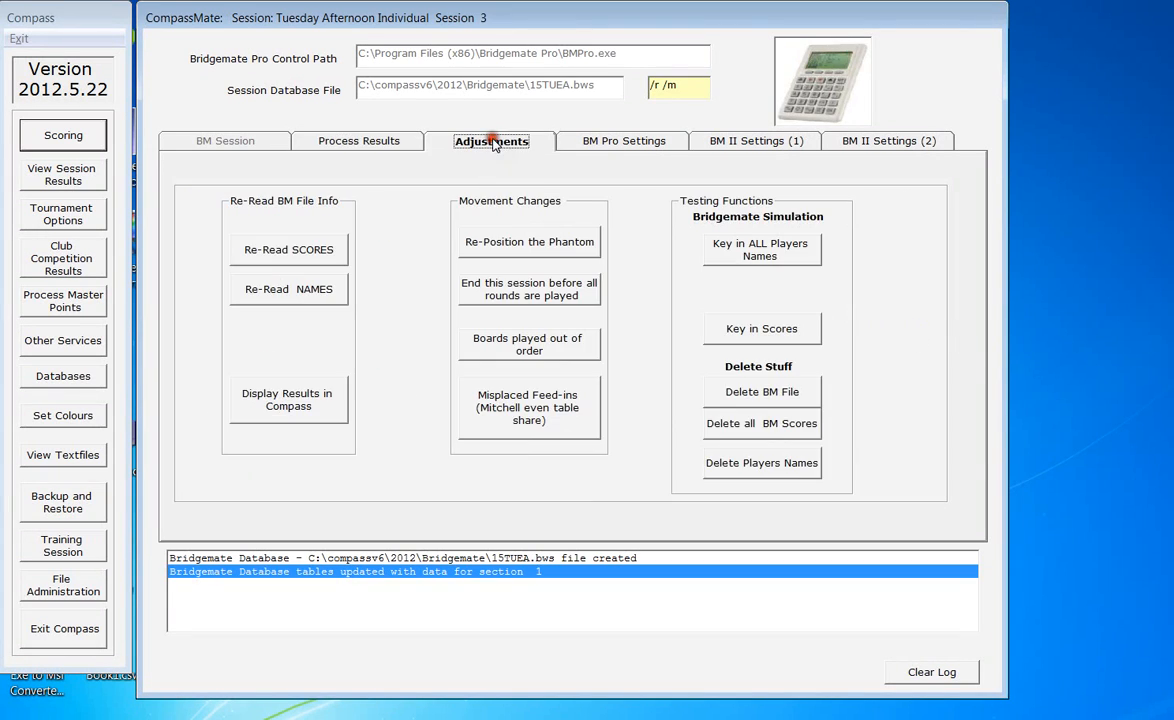
click(795, 256)
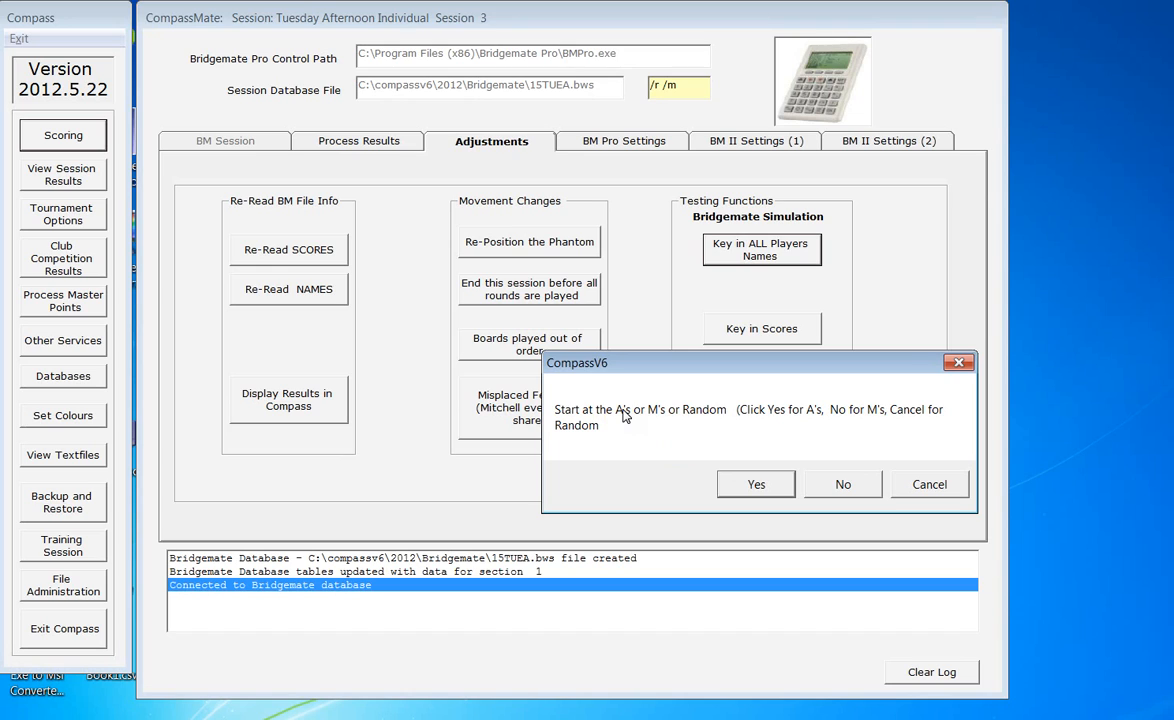
click(757, 485)
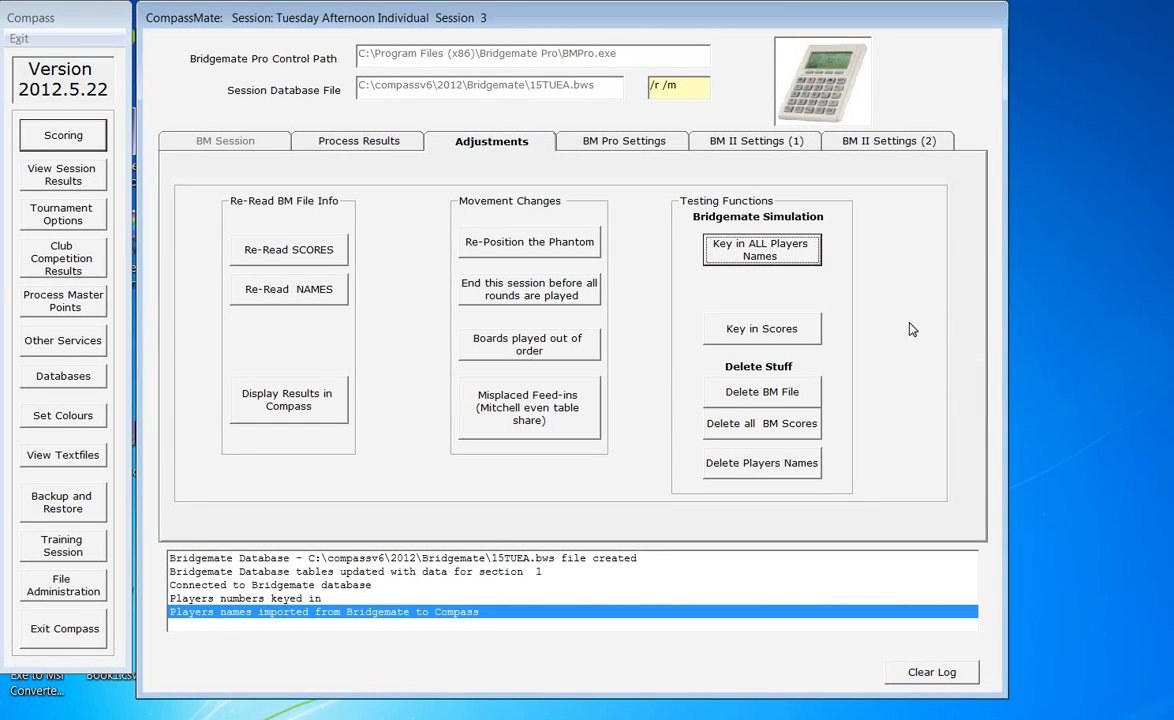
Step: Simulate keying in scores for every round of the session, then display the results in Compass
click(779, 333)
click(777, 334)
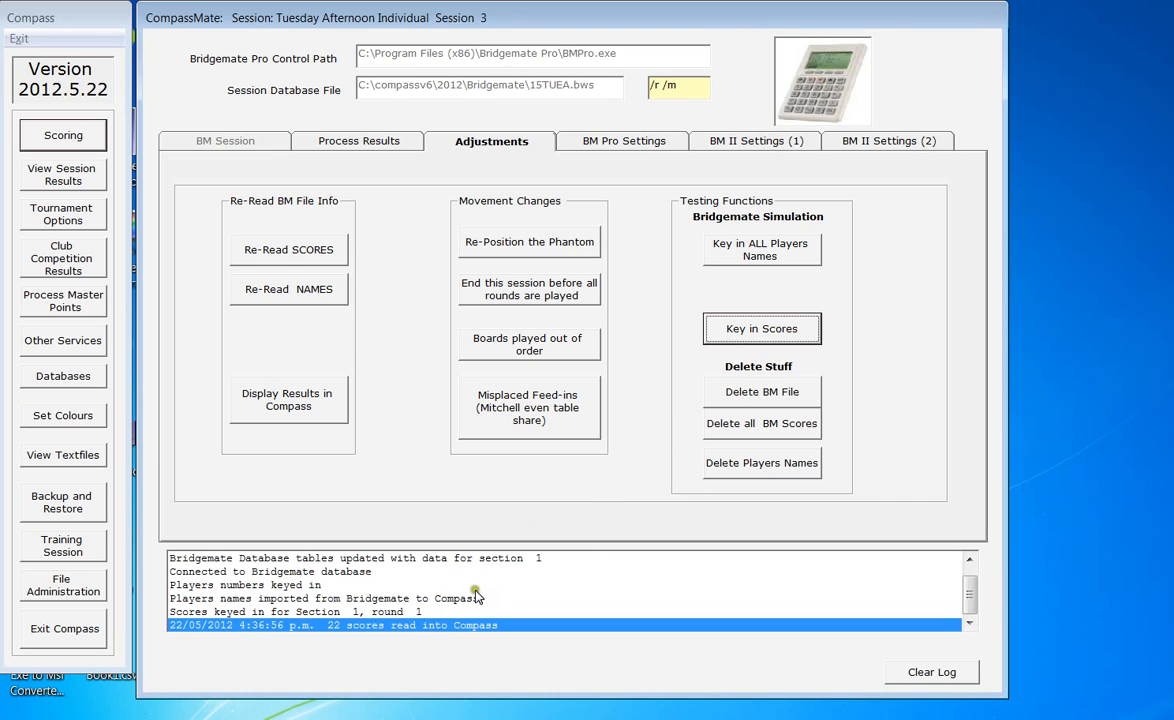
click(779, 332)
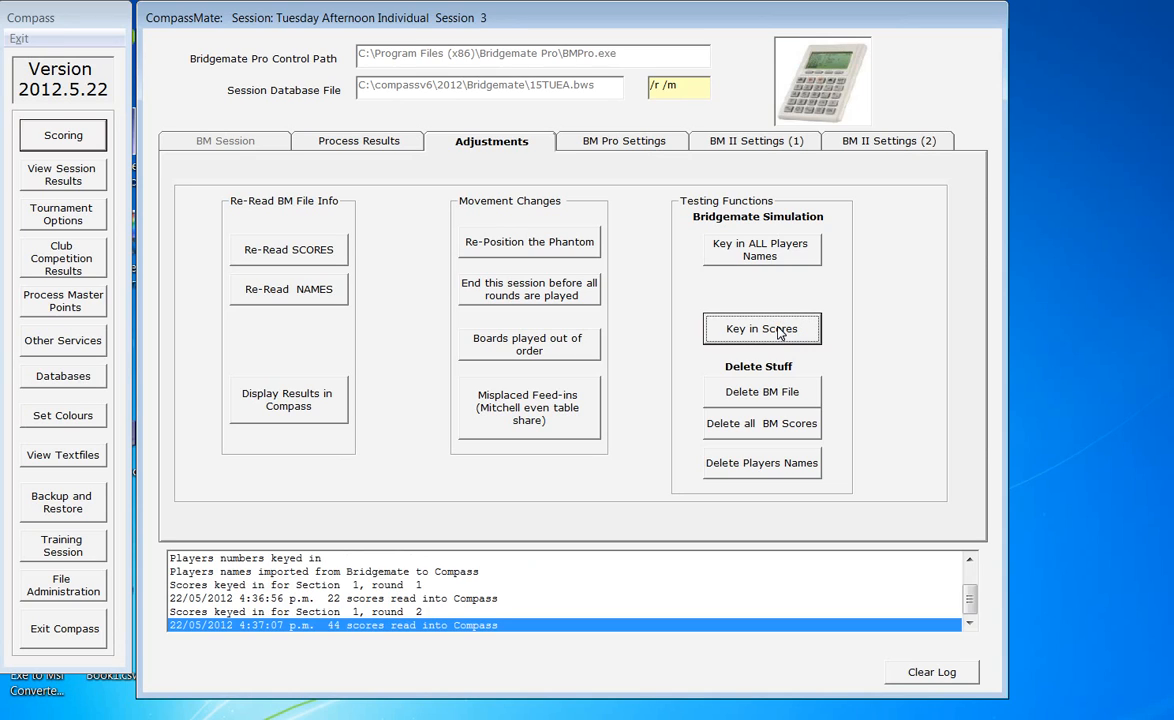
click(779, 332)
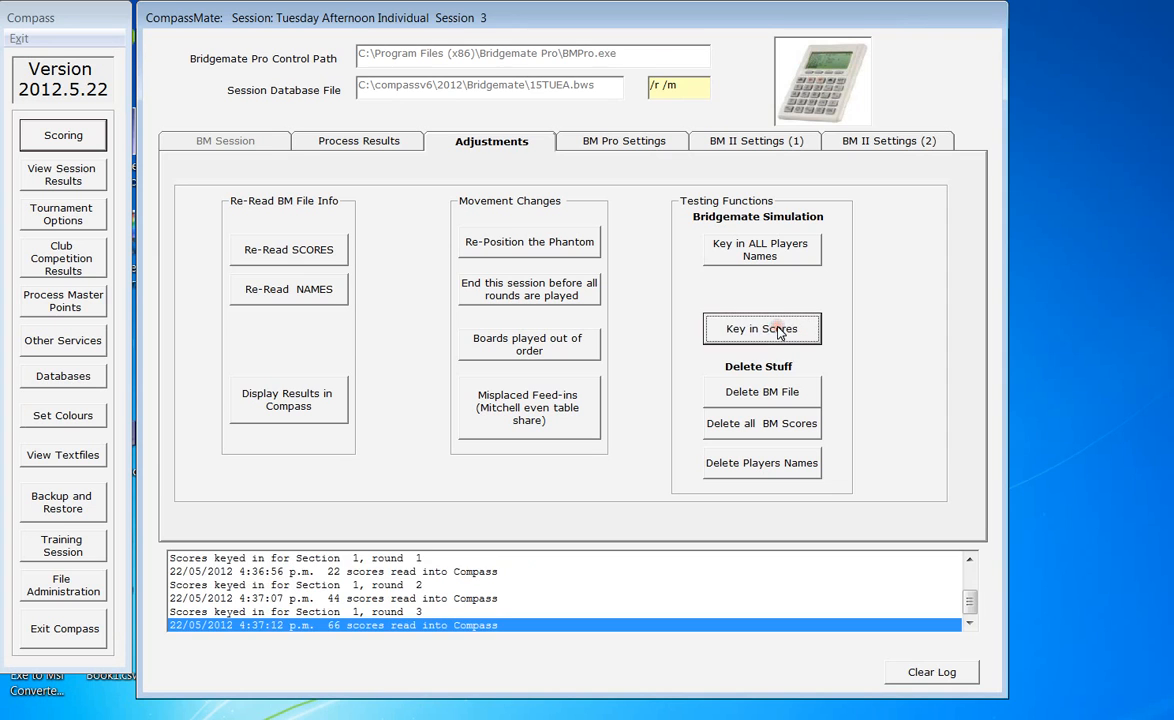
click(779, 332)
click(779, 332)
click(779, 332)
click(779, 332)
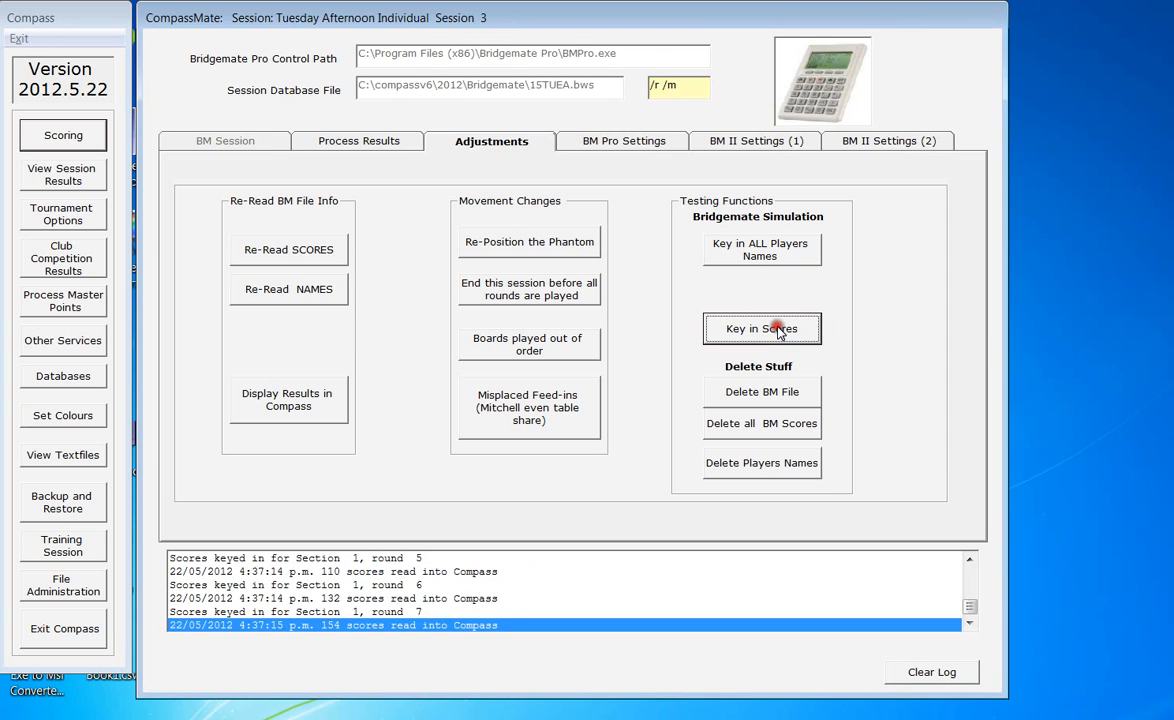
click(779, 332)
click(779, 332)
click(779, 332)
click(779, 332)
click(779, 332)
click(779, 332)
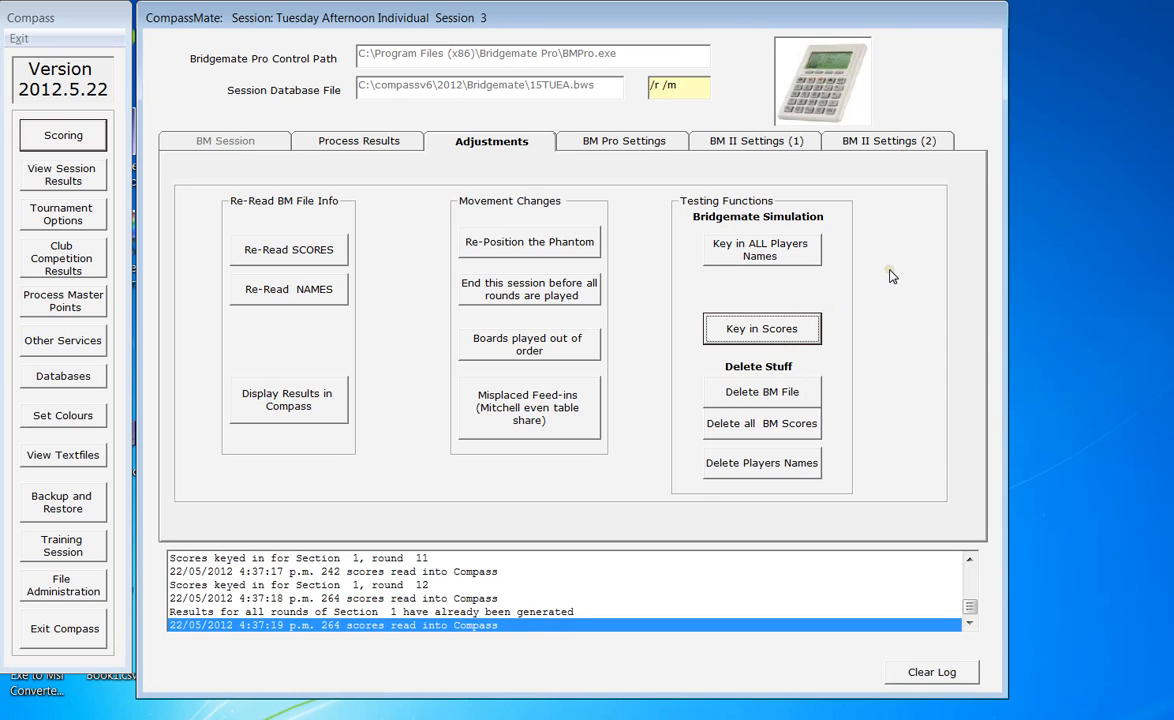
click(309, 407)
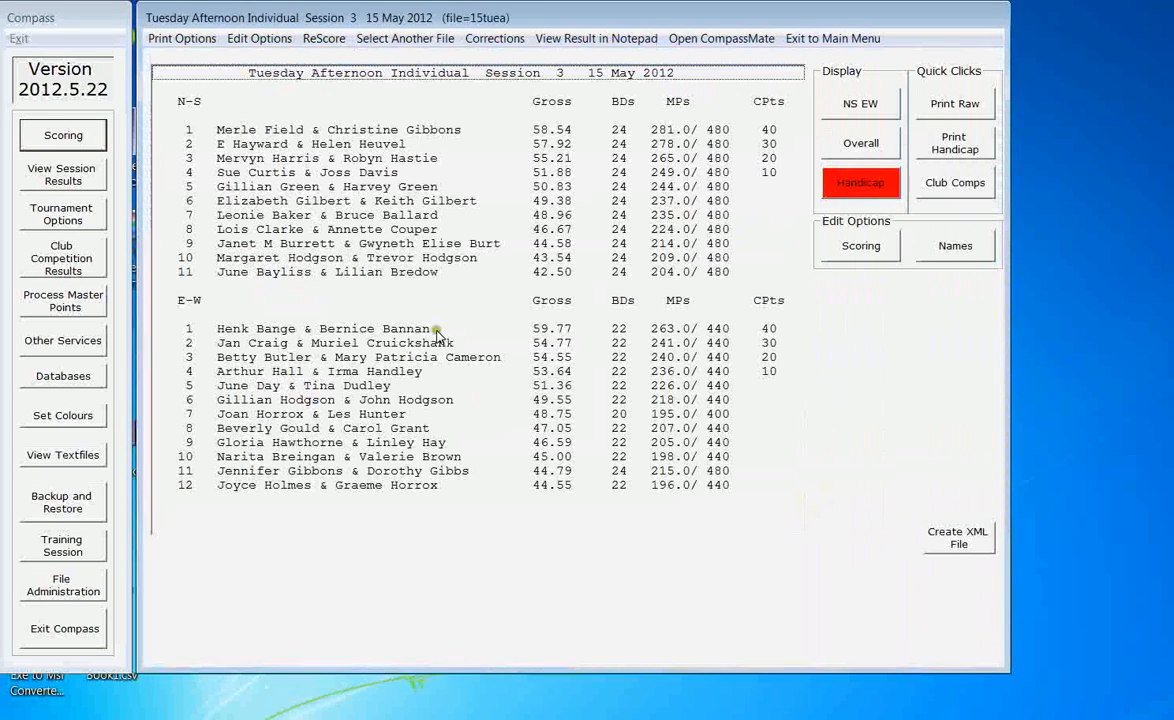